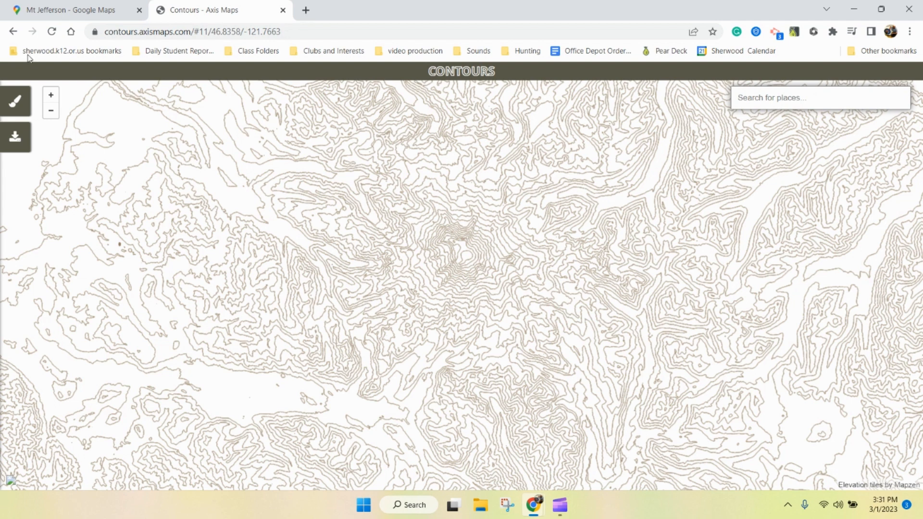
Switch to Google Maps, clear the Mt. Jefferson search and show the map with the Terrain layer
click(48, 7)
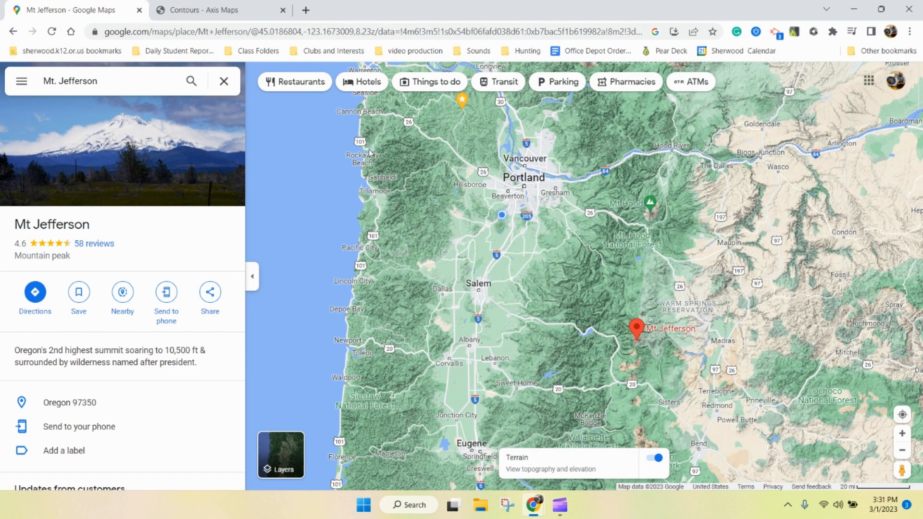
click(206, 10)
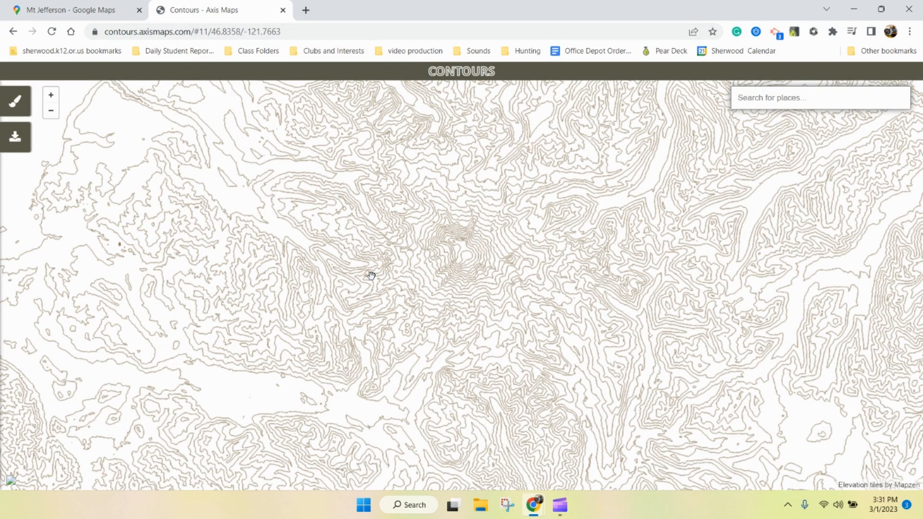
click(53, 12)
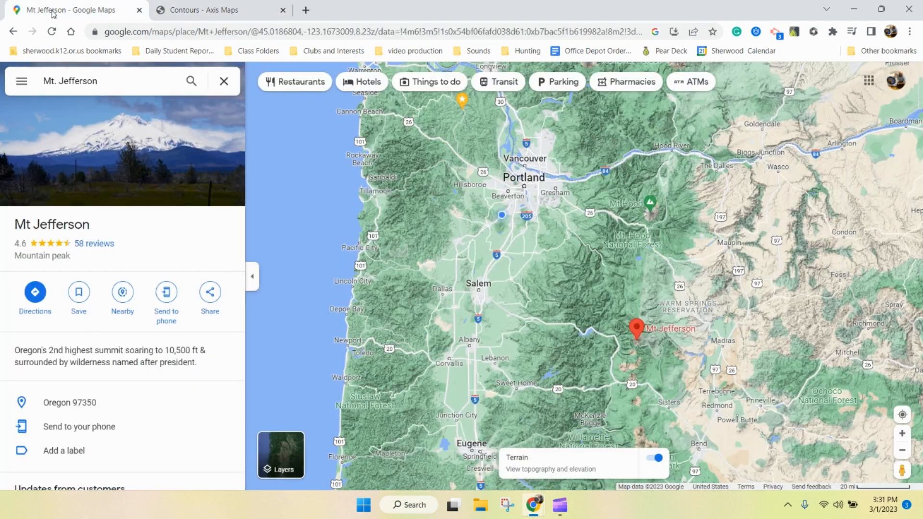
click(224, 77)
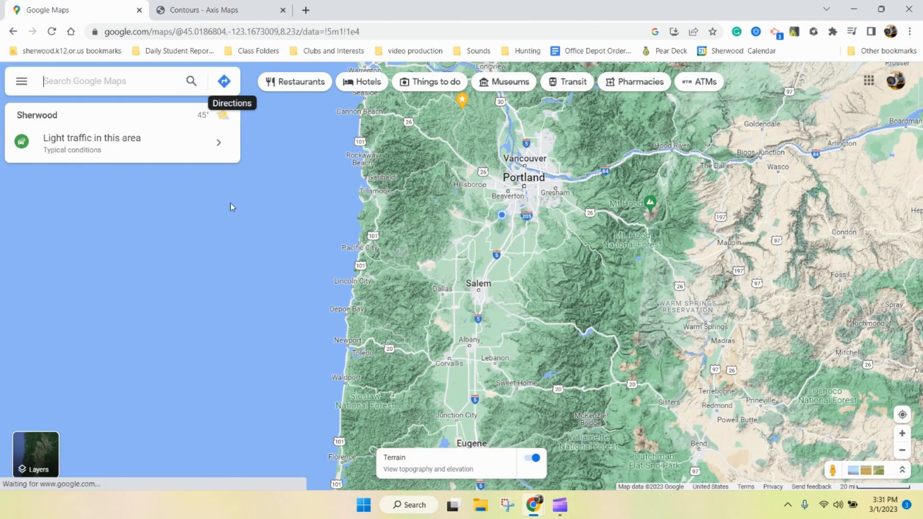
click(39, 447)
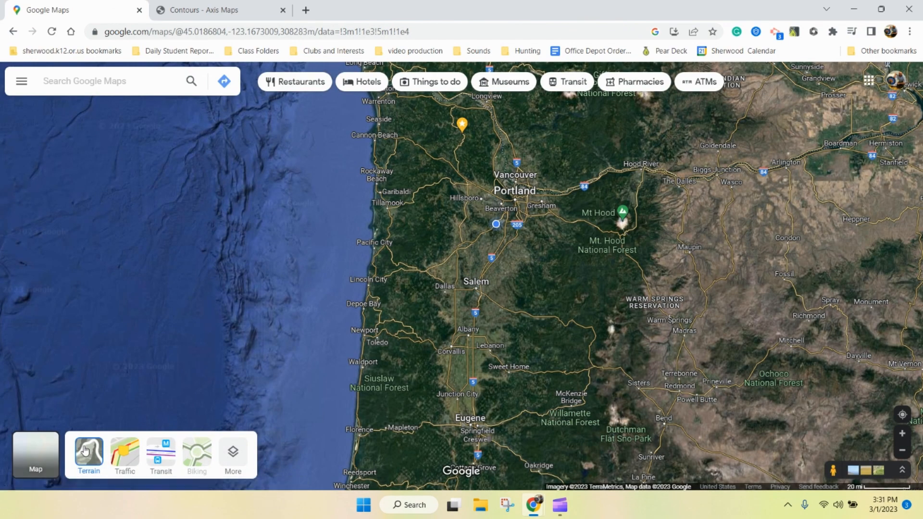
click(84, 450)
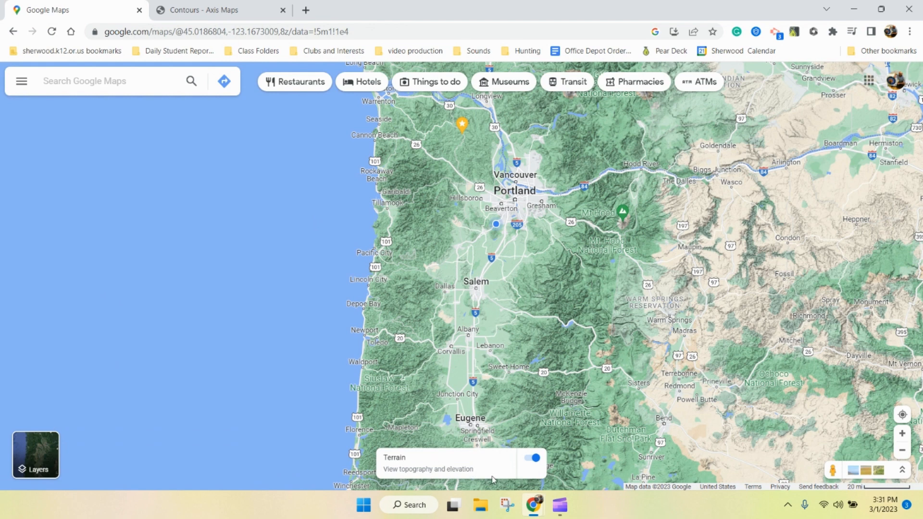
Find Mt. Jefferson again from the recent Google Maps searches and inspect the terrain around its peak
click(77, 78)
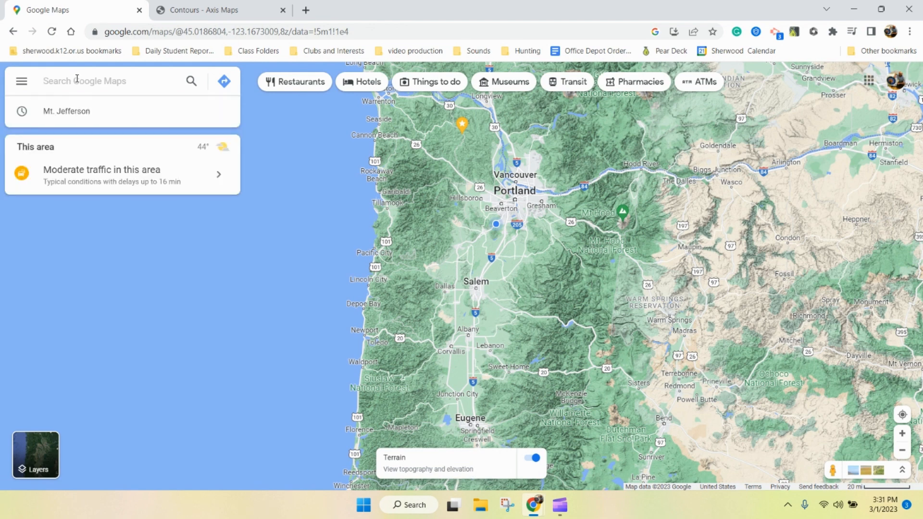
click(67, 112)
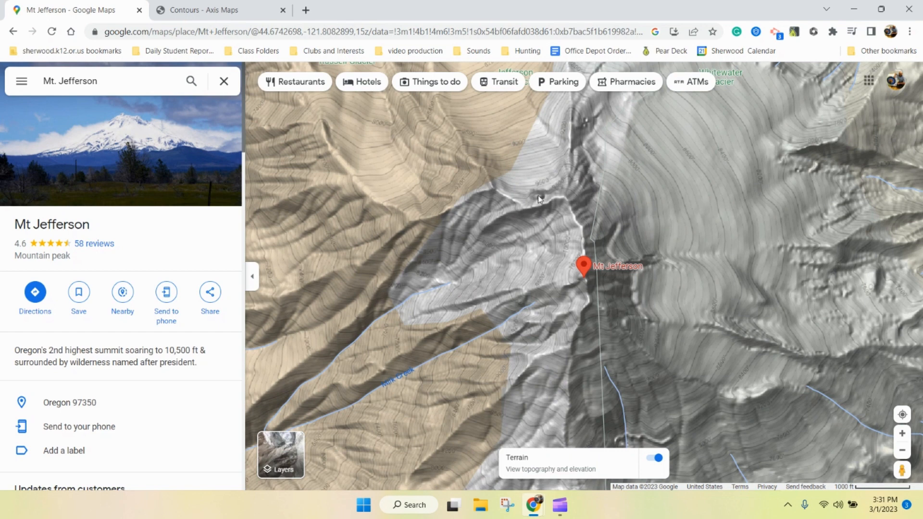
scroll(478, 238, down, 2)
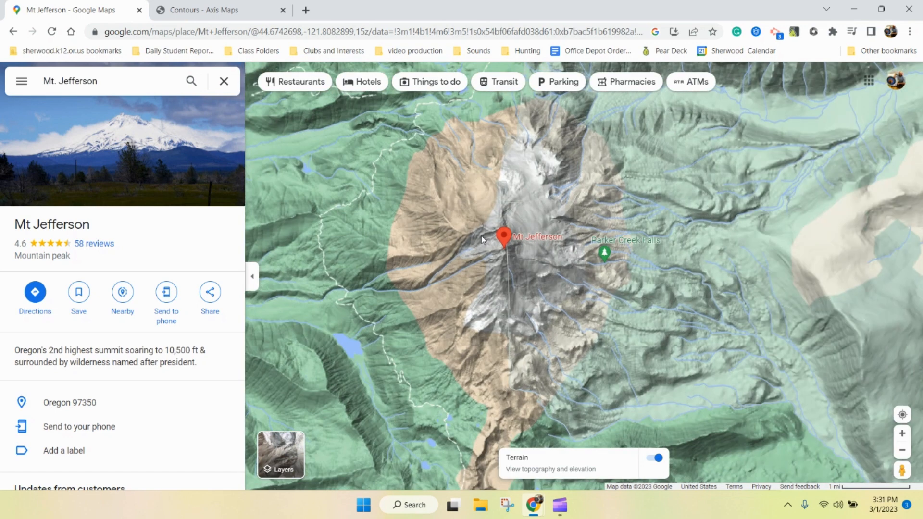
drag(440, 243, 483, 253)
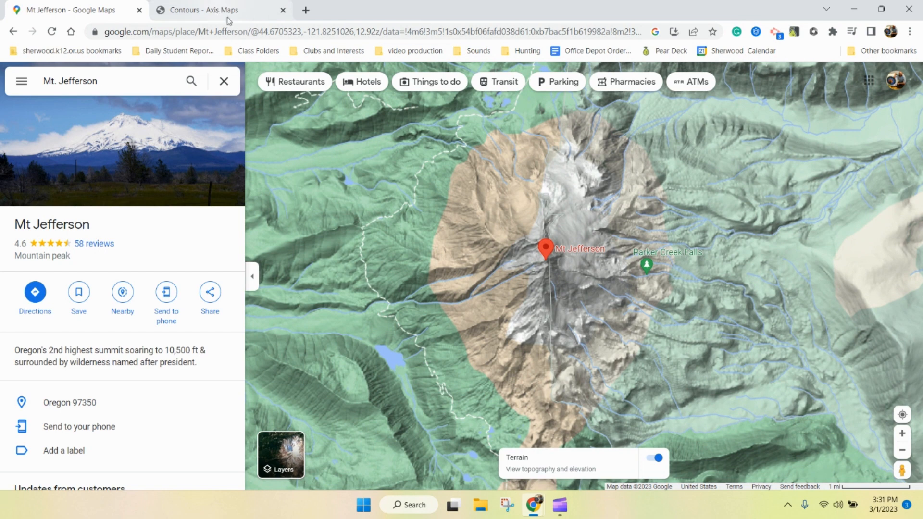
mouse_move(233, 14)
scroll(536, 281, up, 3)
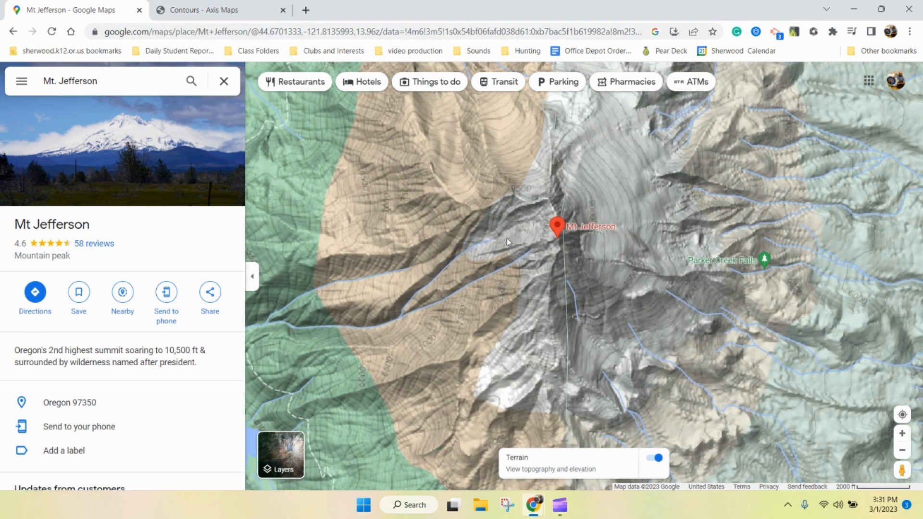
Switch to the Contours map and search its places for "Mt. Jefferson, Oregon"
click(196, 13)
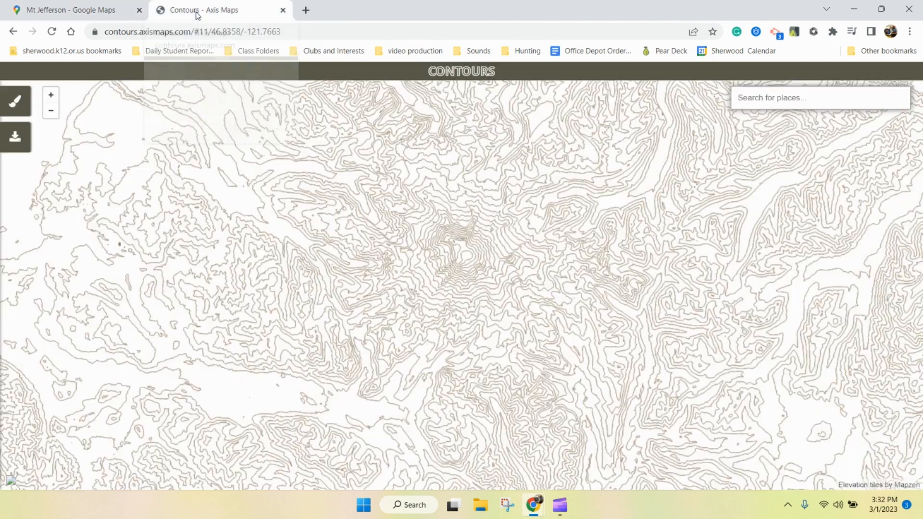
click(771, 102)
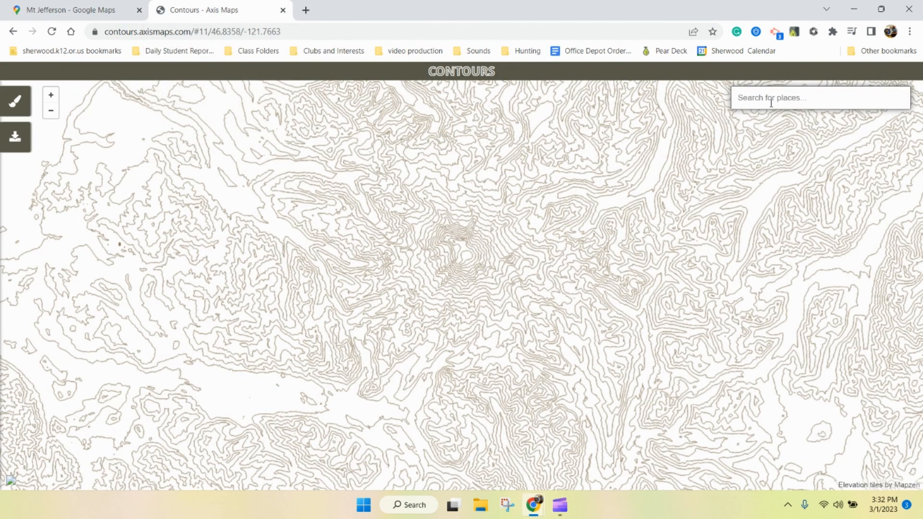
click(771, 101)
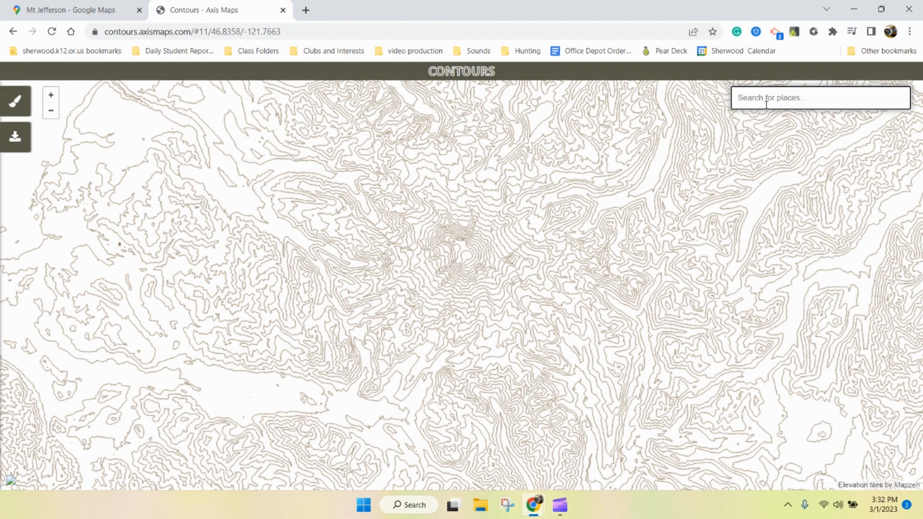
text(Mt.)
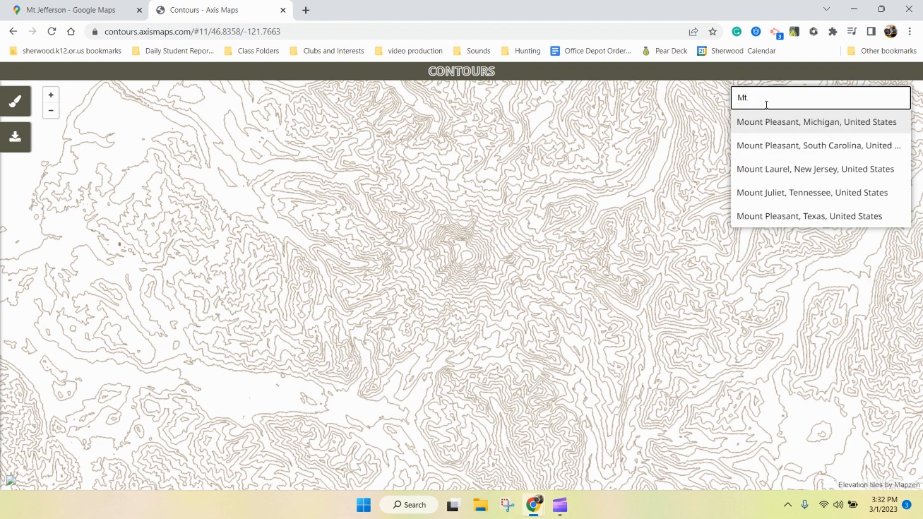
text( Jefferson)
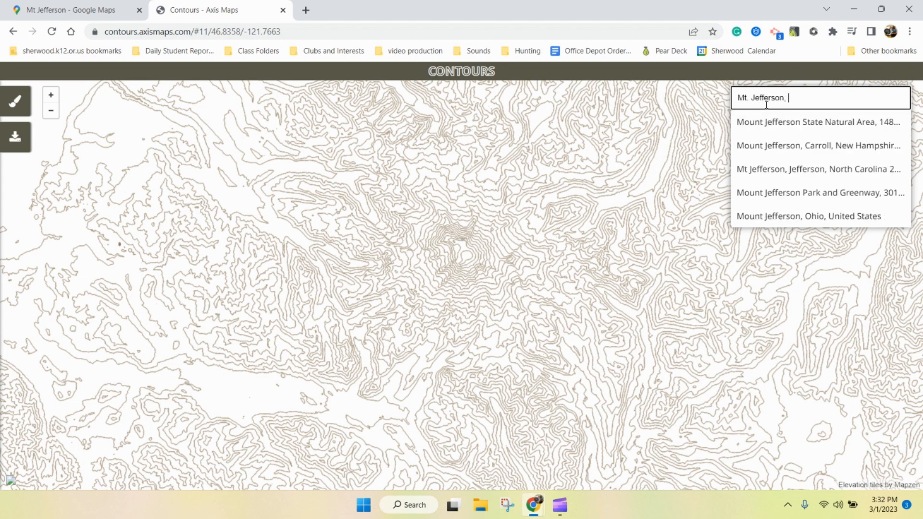
text(, Oregon)
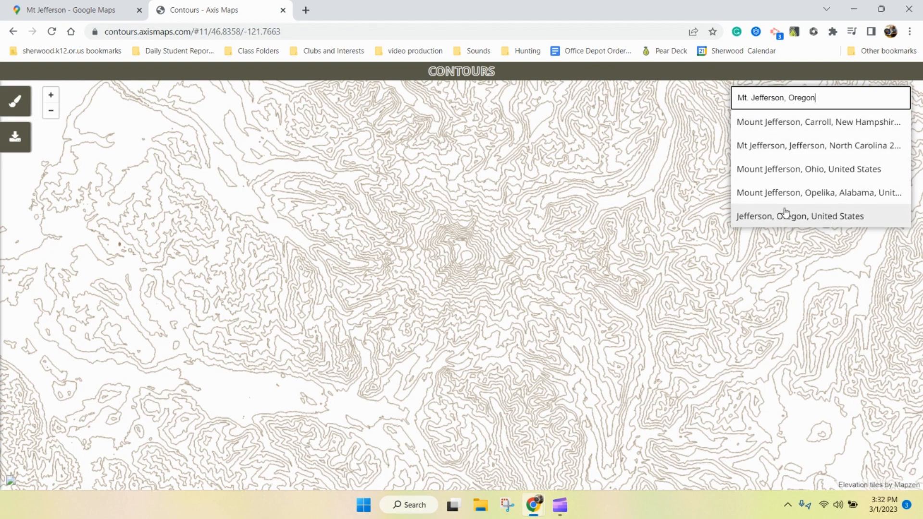
Examine the Google Maps terrain around and west of Mt. Jefferson for a nearby town and lake to use as landmarks
click(62, 12)
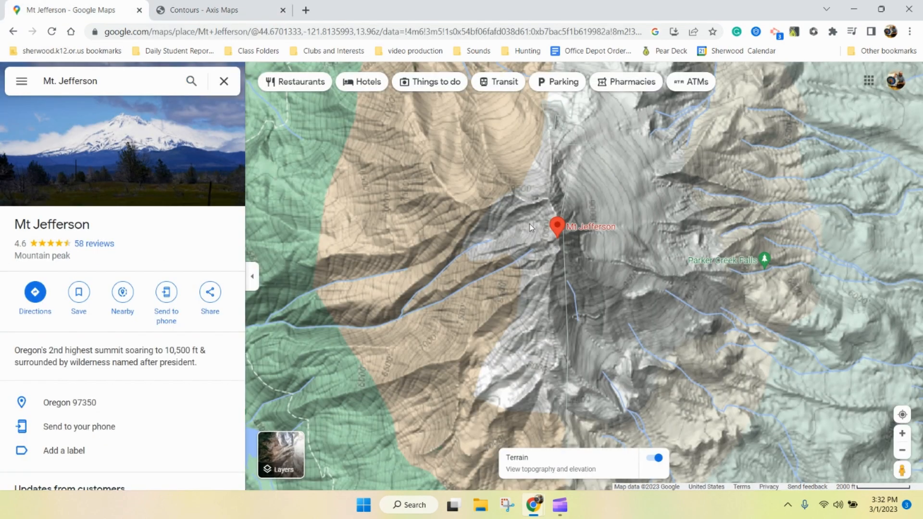
scroll(529, 224, down, 5)
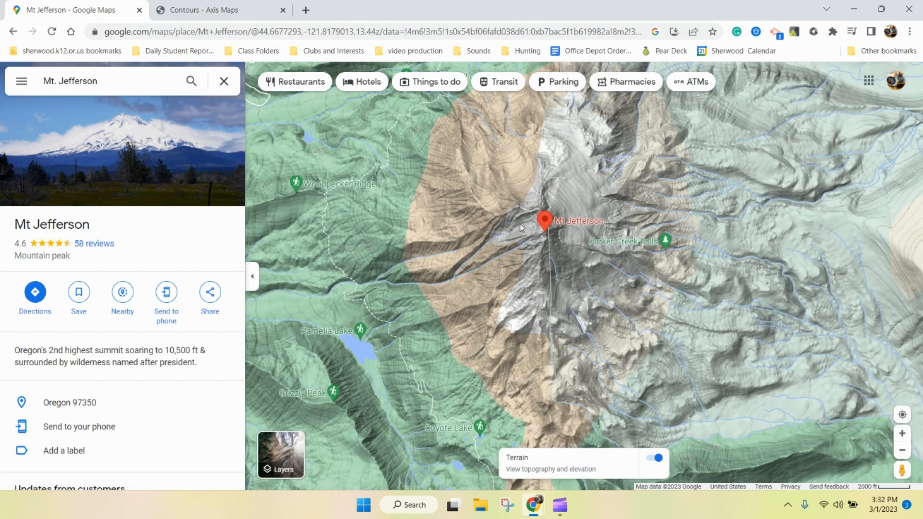
scroll(520, 226, down, 1)
scroll(504, 259, up, 1)
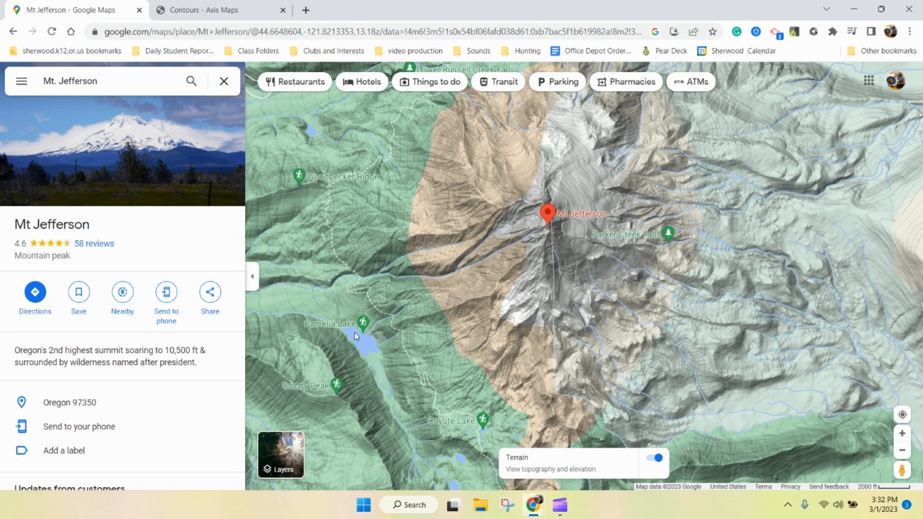
scroll(409, 277, down, 3)
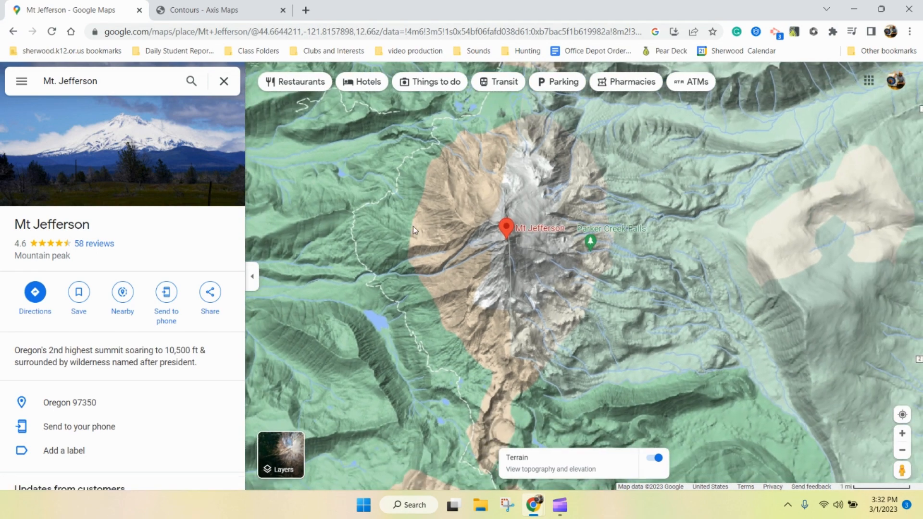
drag(413, 226, 569, 254)
scroll(549, 282, down, 1)
scroll(548, 281, down, 2)
scroll(567, 255, down, 4)
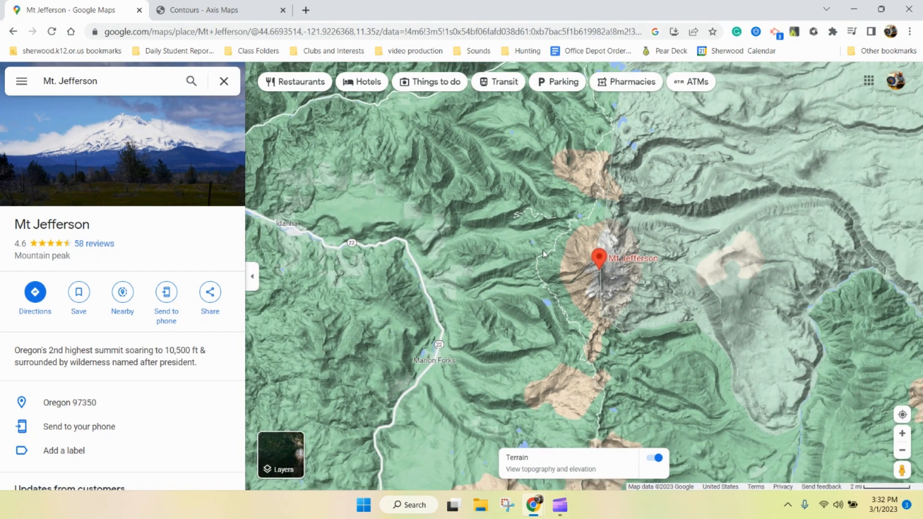
scroll(543, 250, down, 1)
drag(505, 262, 568, 289)
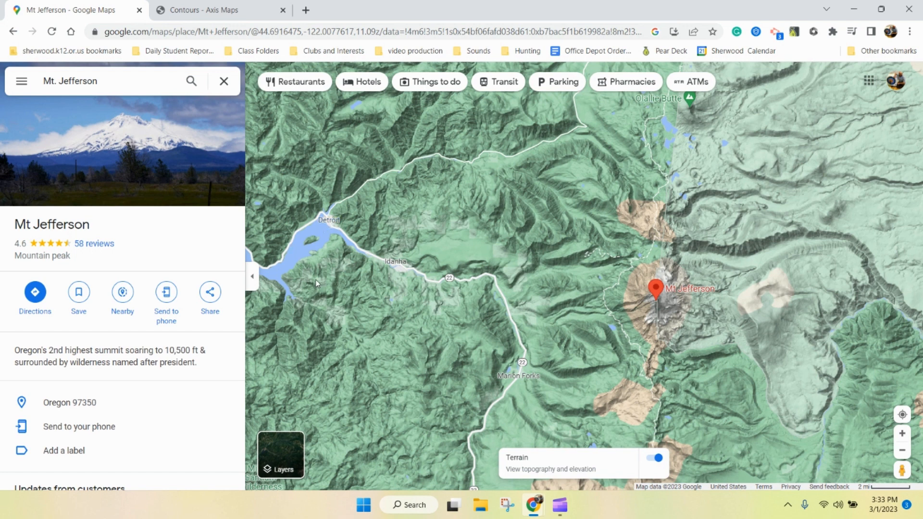
drag(316, 279, 366, 283)
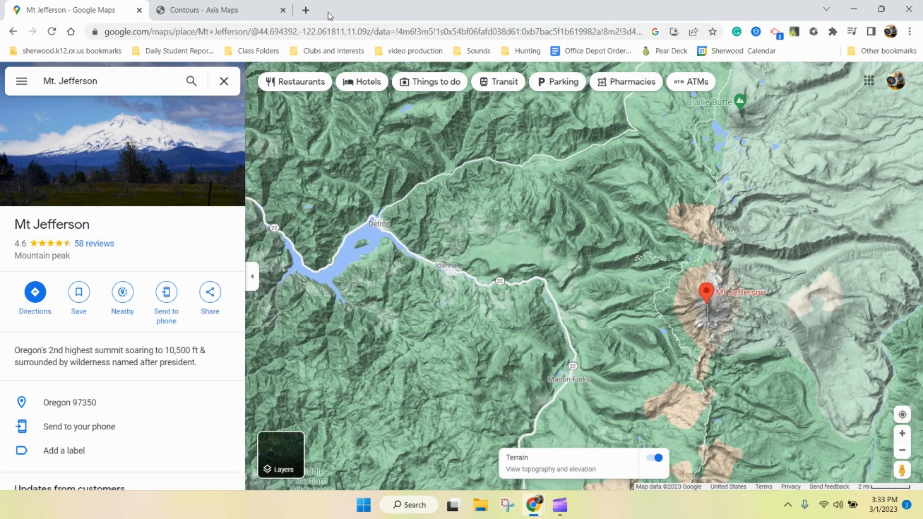
Replace the place search in Contours with "Detroit, Oregon" and go to Detroit, Oregon, United States
click(206, 9)
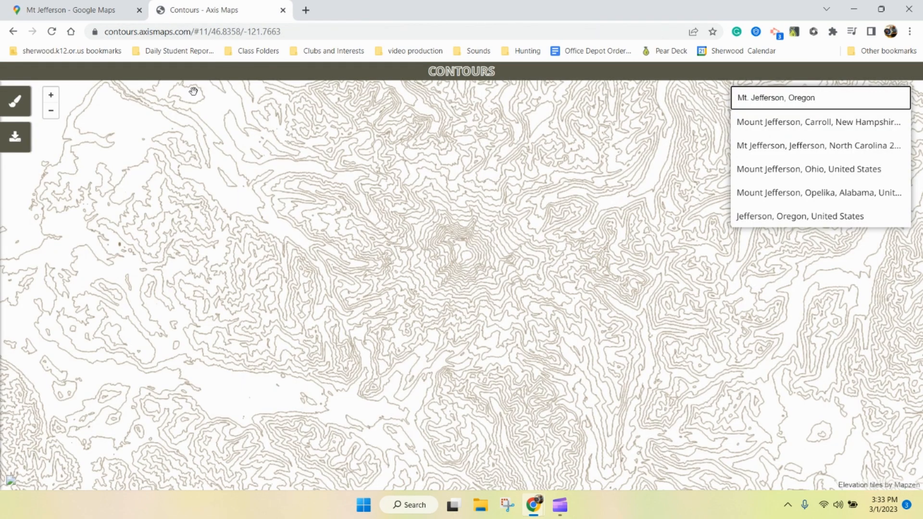
click(16, 106)
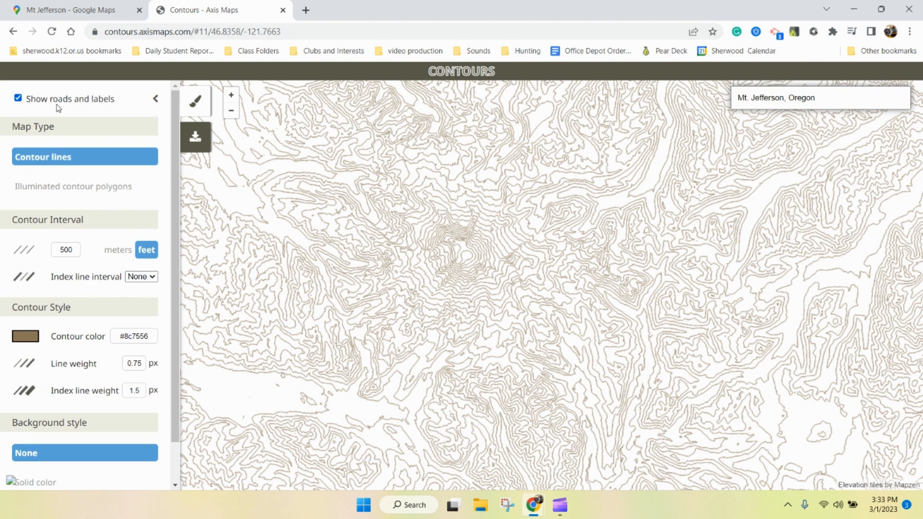
click(154, 100)
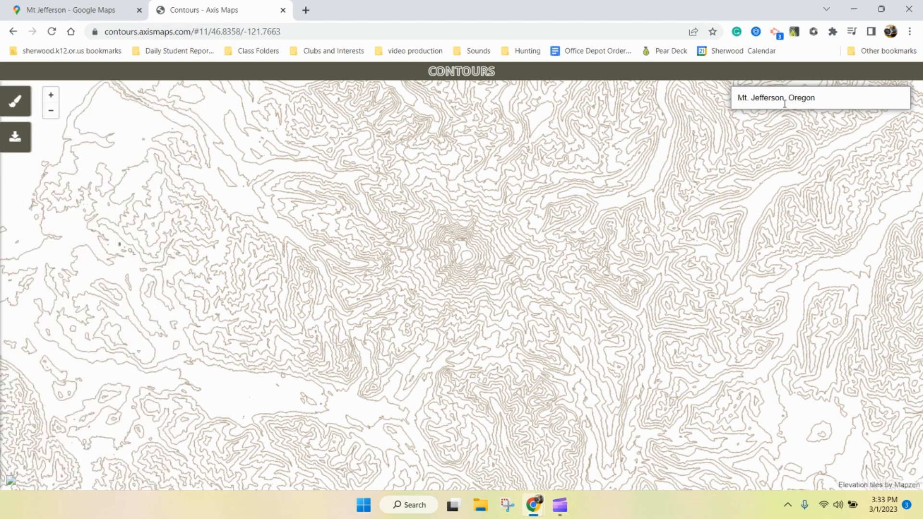
drag(784, 99, 732, 100)
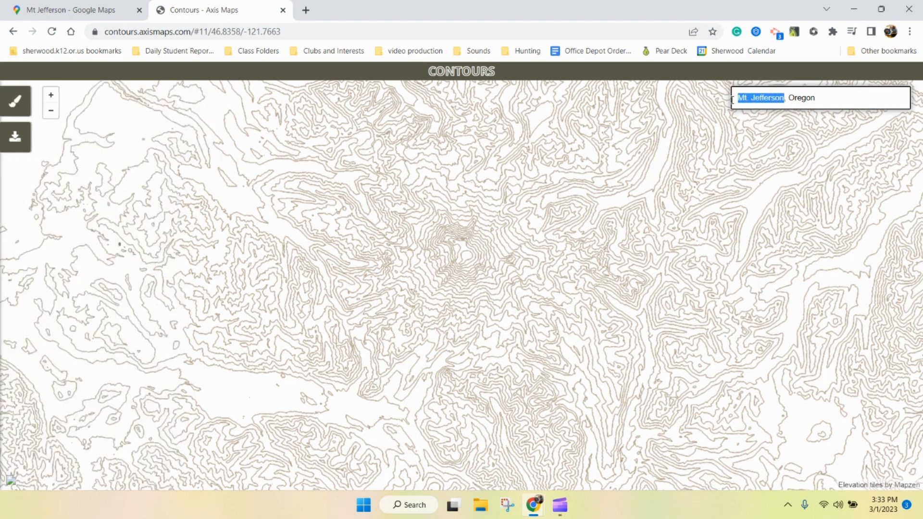
text(Detroit)
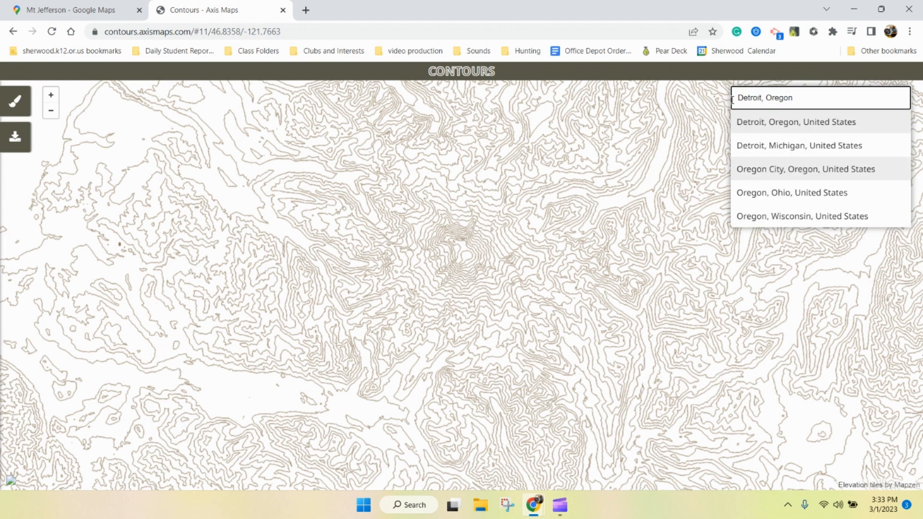
click(777, 127)
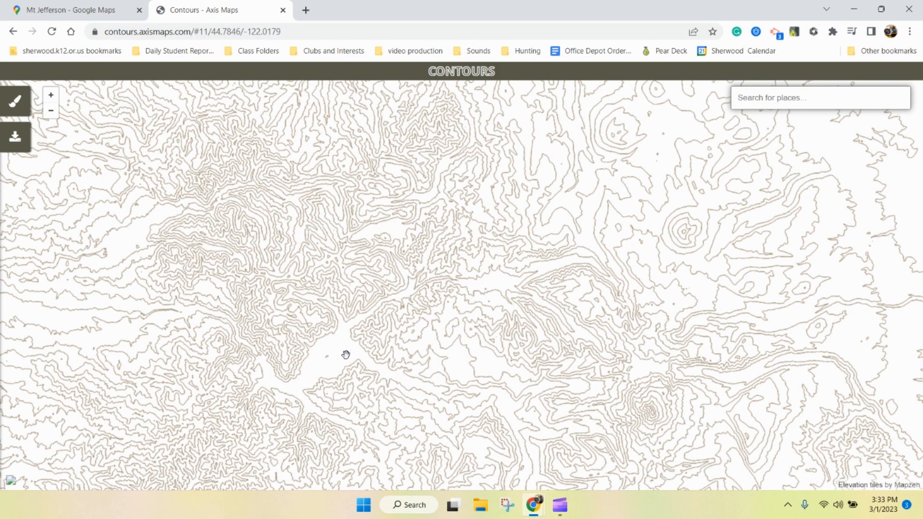
Compare Detroit's lake and Mt. Jefferson on the Google Maps terrain with the contour lines in Contours
click(60, 12)
drag(374, 358, 411, 373)
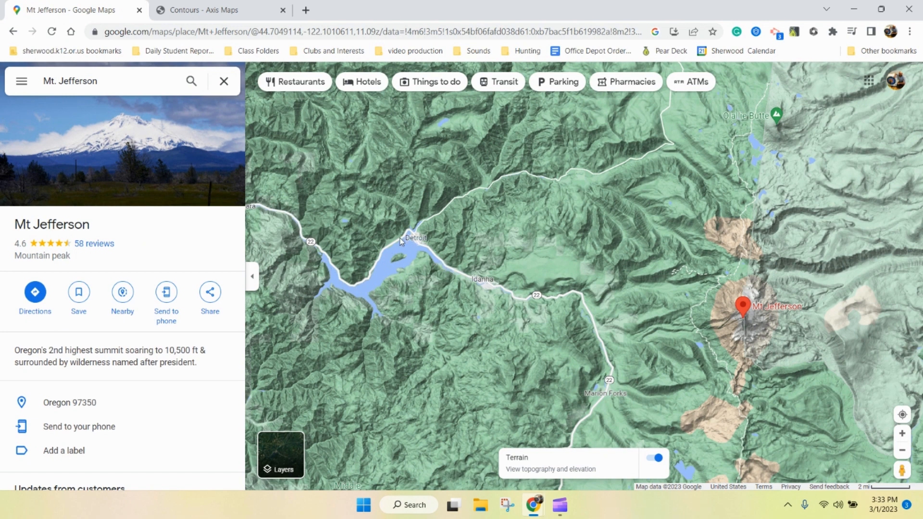
click(198, 8)
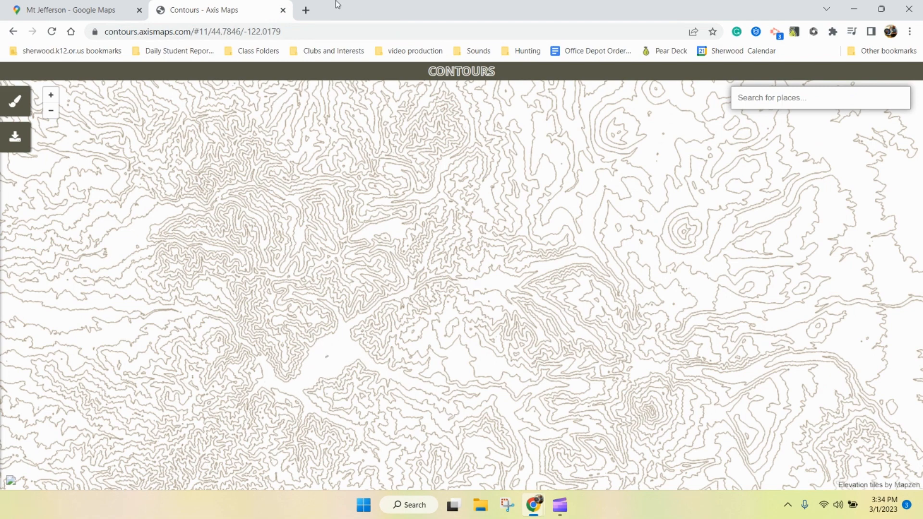
click(103, 14)
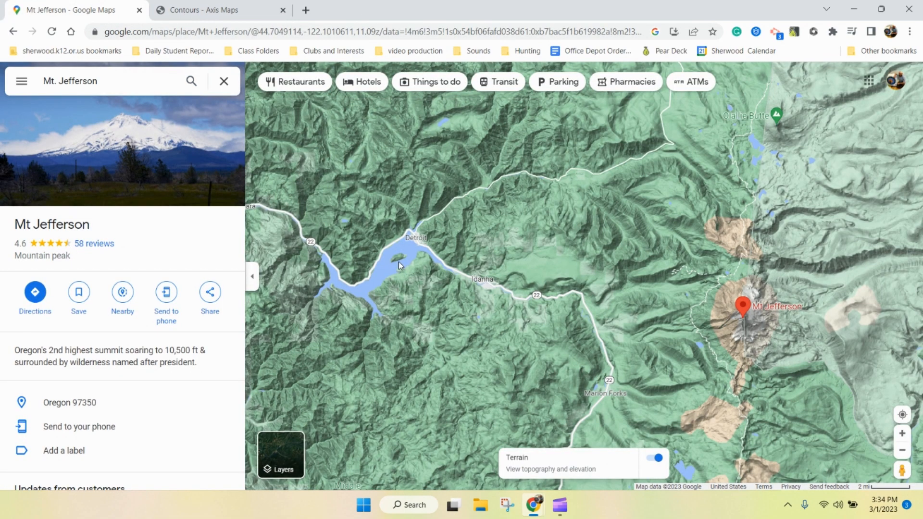
click(193, 10)
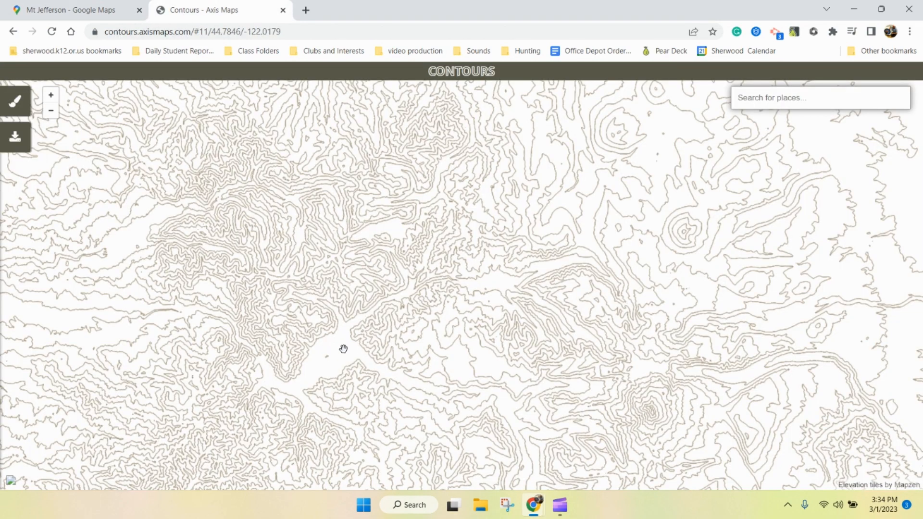
click(76, 11)
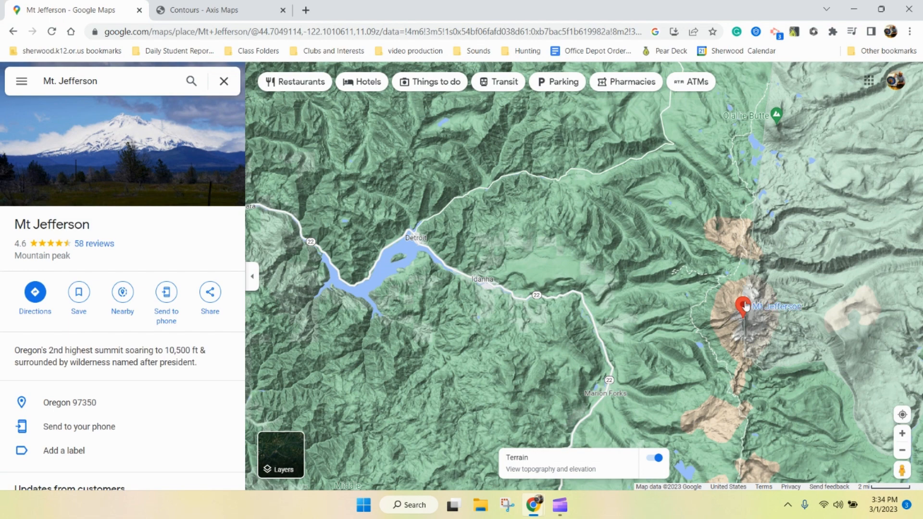
Switch to the Contours map and bring Mt. Jefferson's summit contours into a close, centred view
click(210, 11)
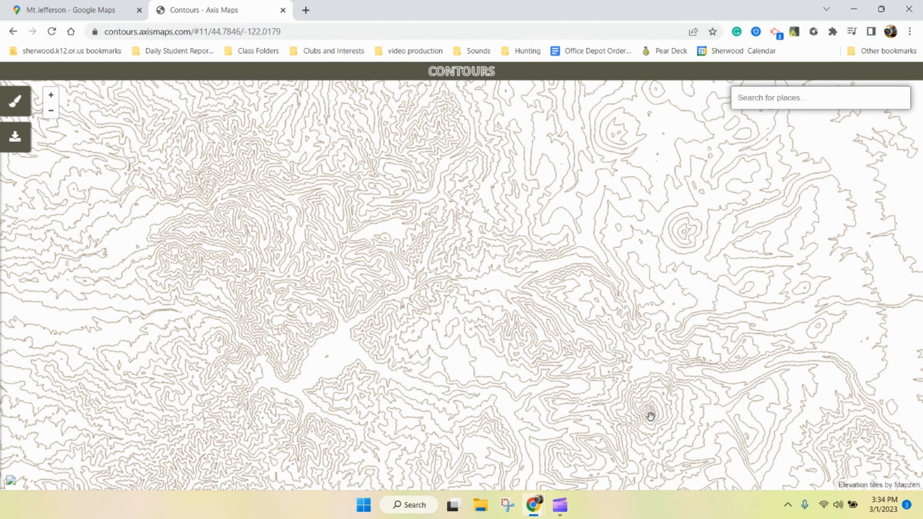
drag(652, 412, 456, 267)
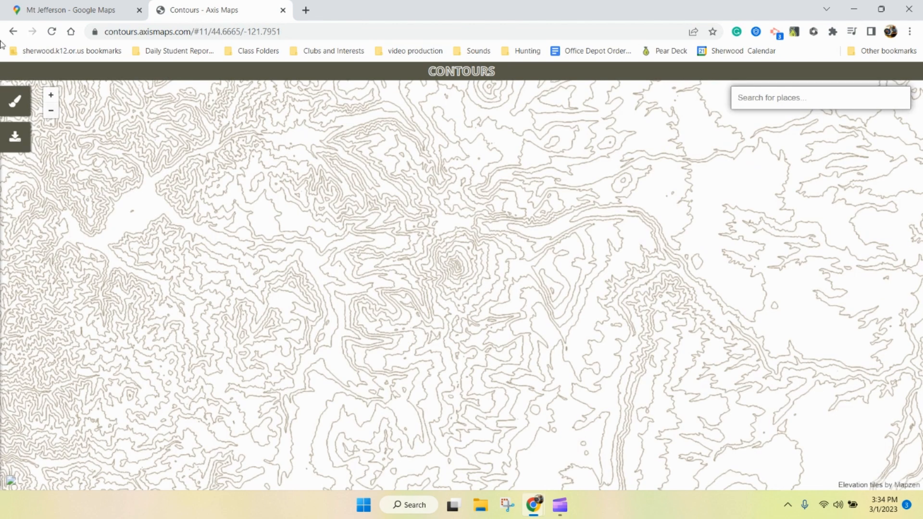
click(51, 96)
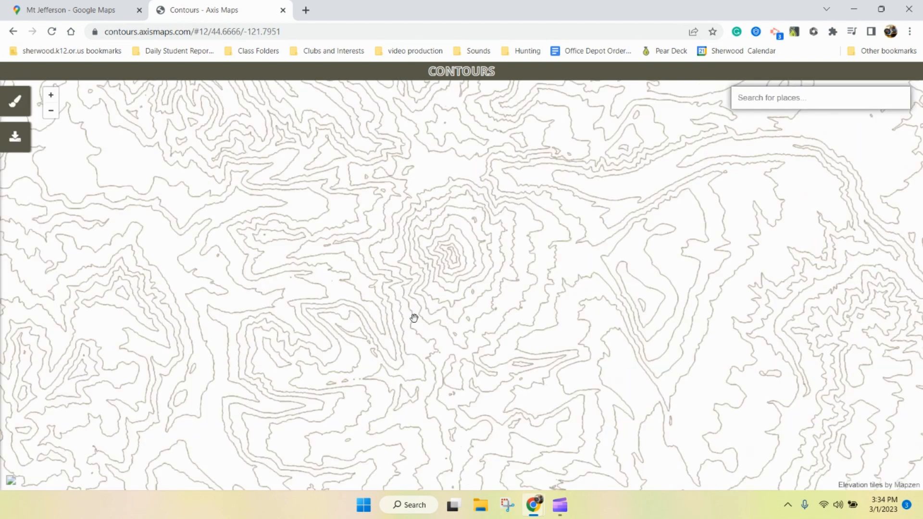
double_click(453, 252)
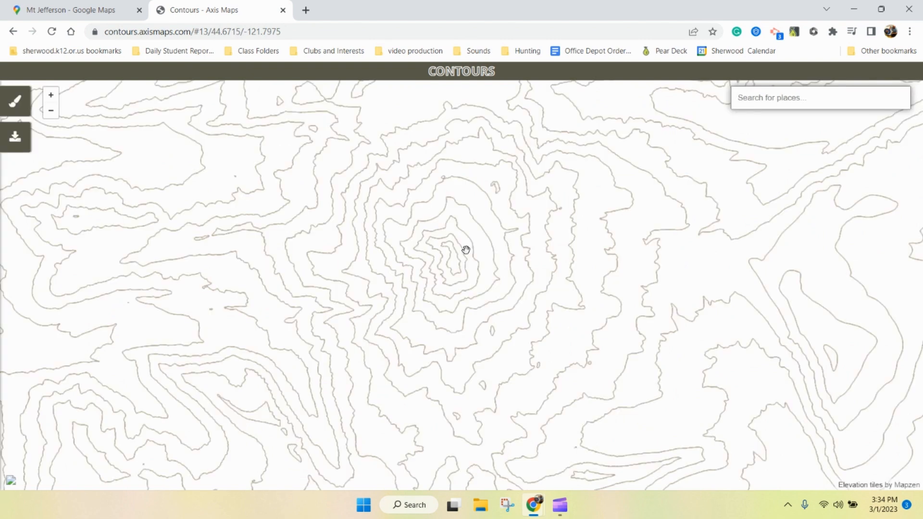
drag(448, 200, 454, 264)
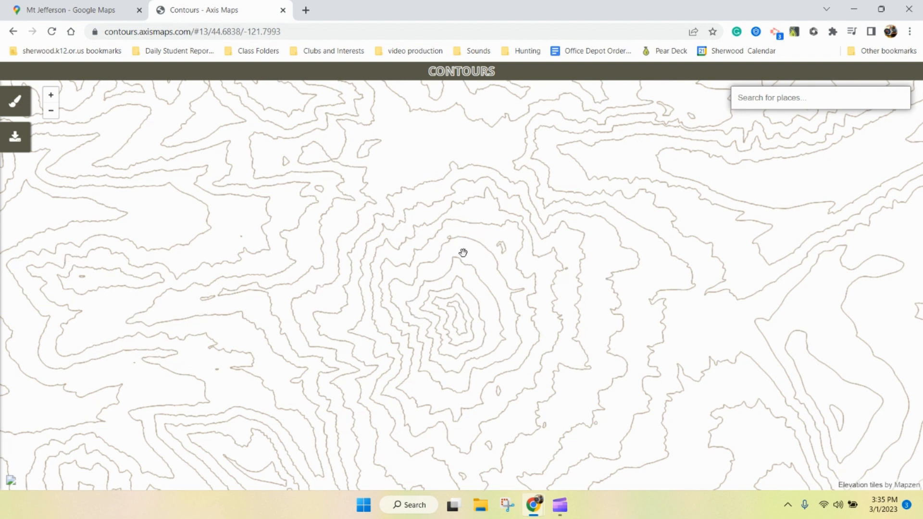
Set the contour interval to 200 feet and the index line interval to 400
click(16, 104)
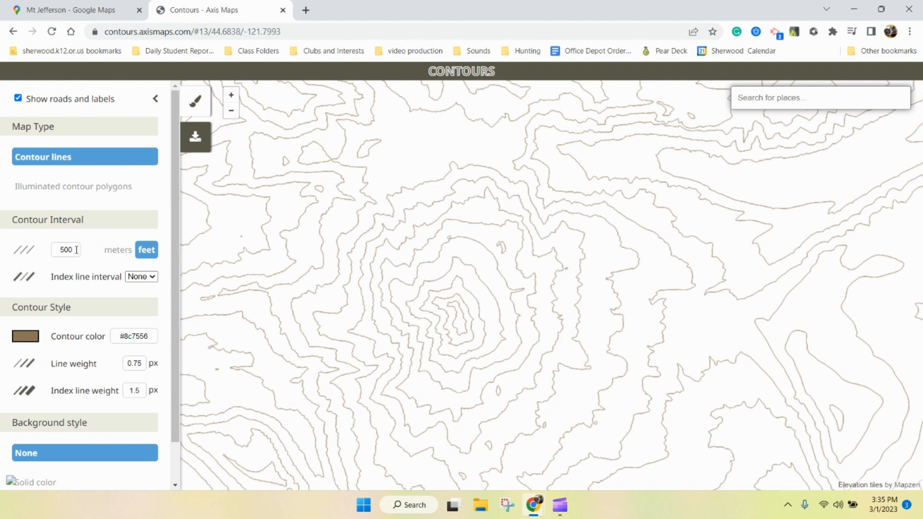
drag(76, 248, 52, 251)
text(20)
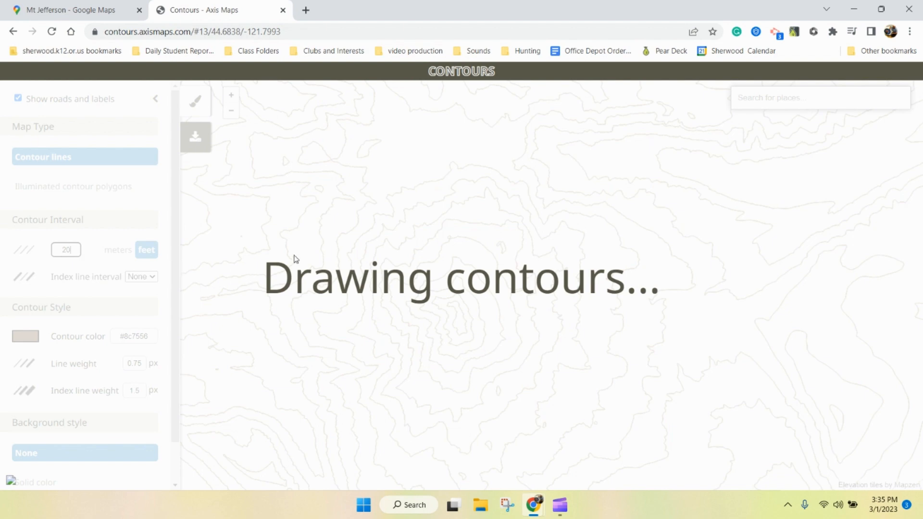
text(0)
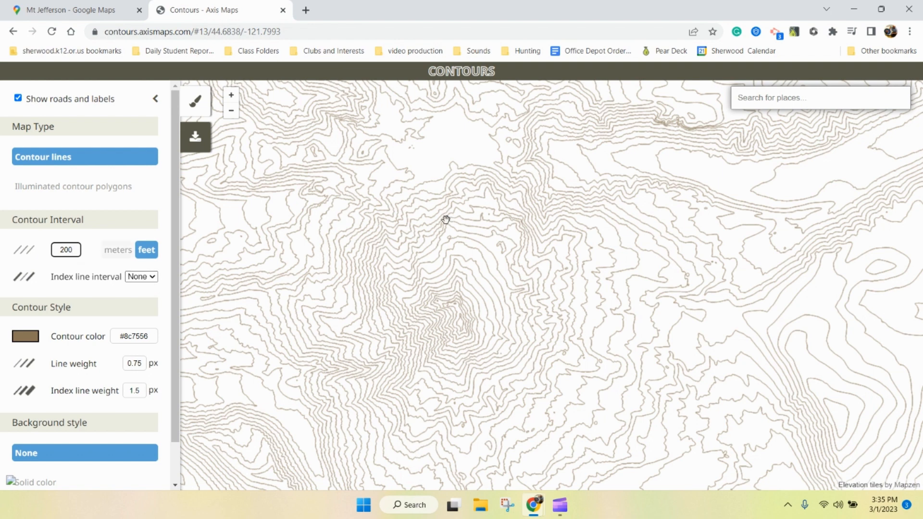
click(151, 278)
click(140, 297)
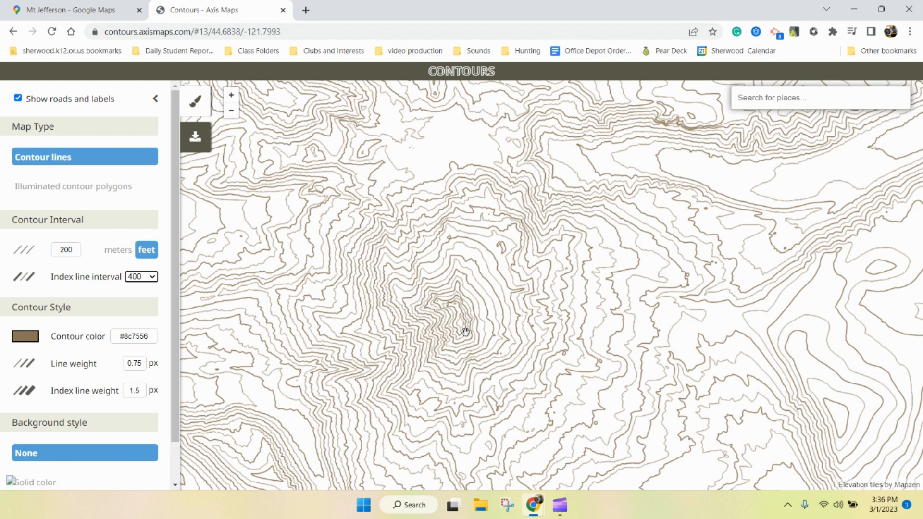
Inspect the contours around Mt. Jefferson's summit and frame the whole mountain with its surrounding slopes in the map
drag(463, 333, 495, 360)
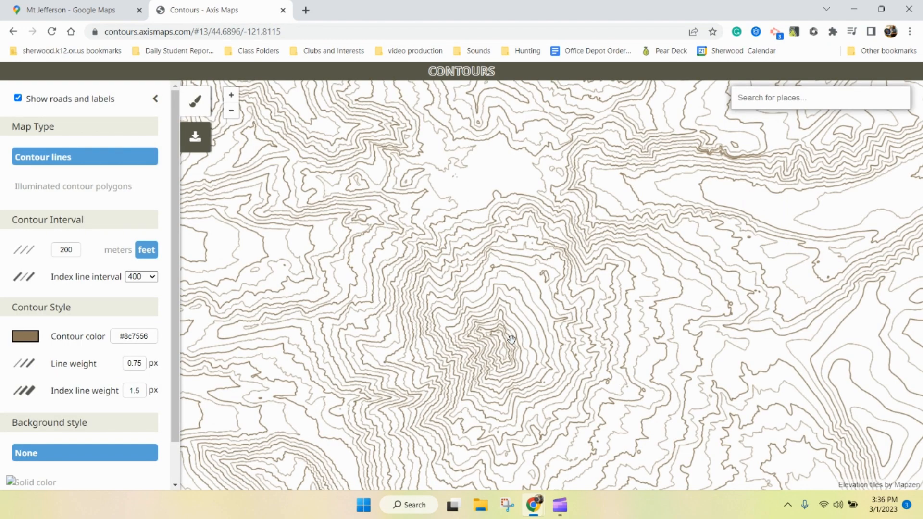
scroll(511, 338, up, 1)
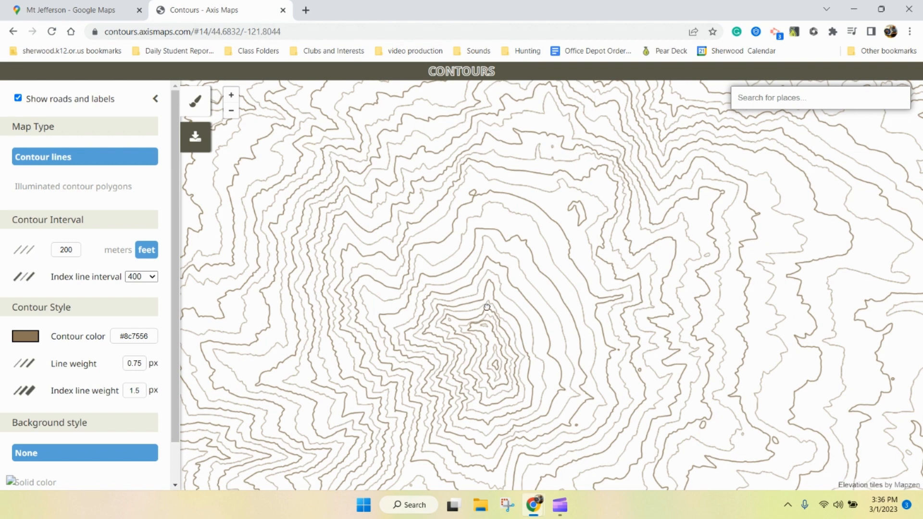
scroll(495, 357, up, 1)
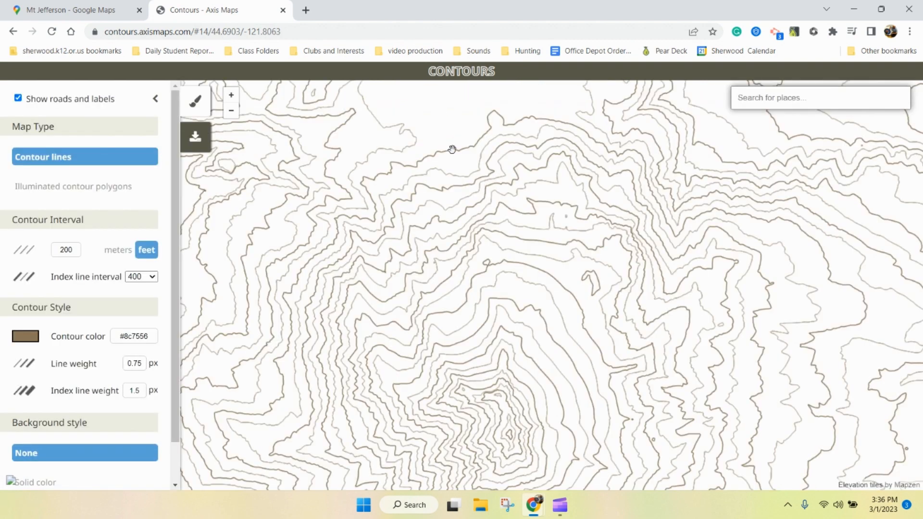
click(232, 111)
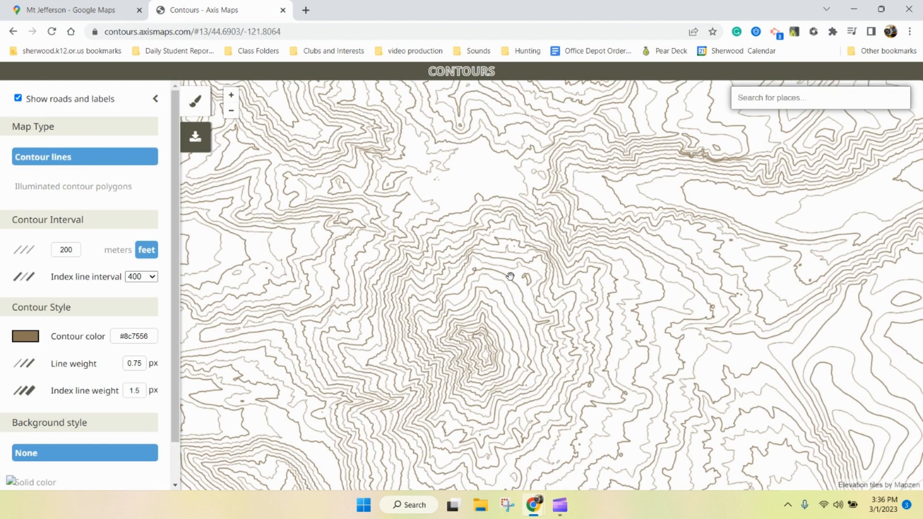
drag(513, 274, 526, 303)
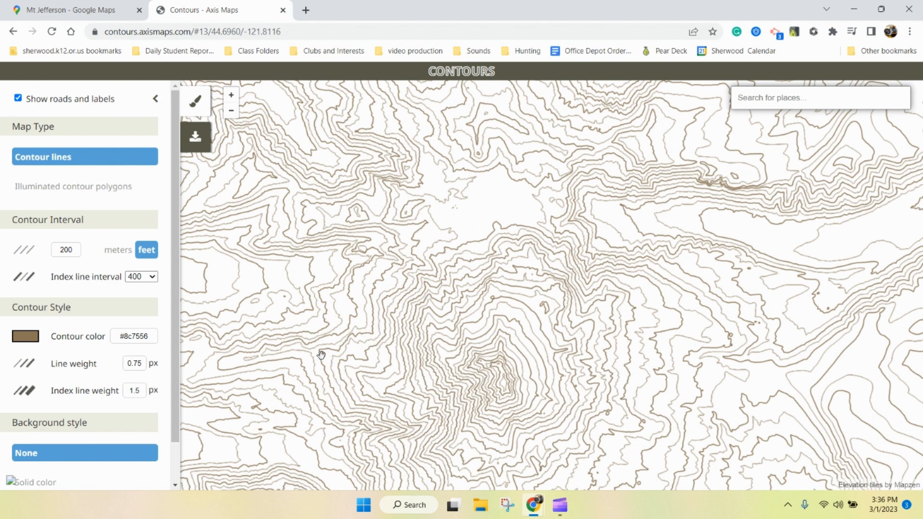
Review the map's download formats, and capture a rectangular snip of the Mt. Jefferson contours with Snipping Tool
click(195, 138)
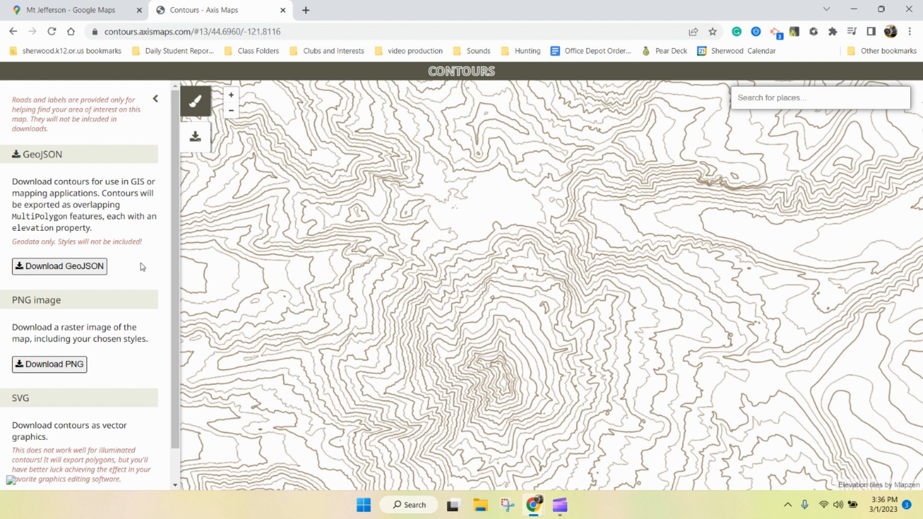
scroll(82, 375, down, 1)
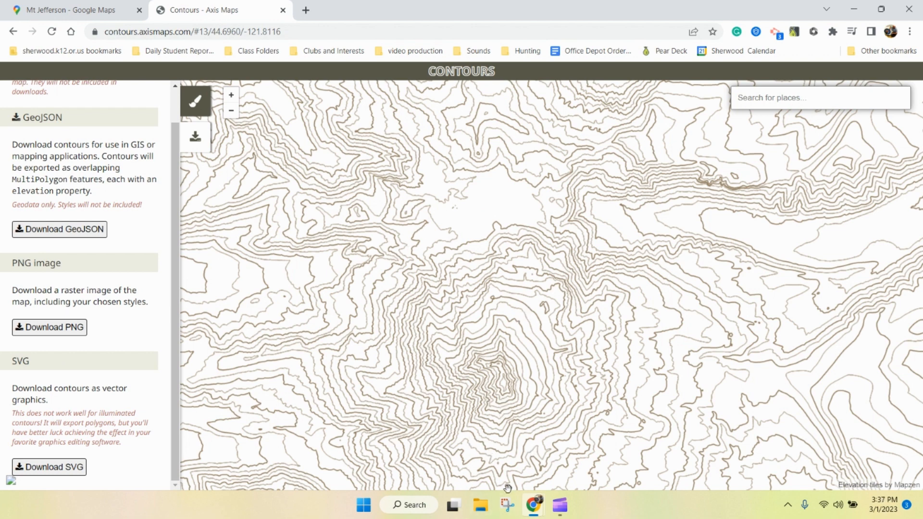
click(508, 506)
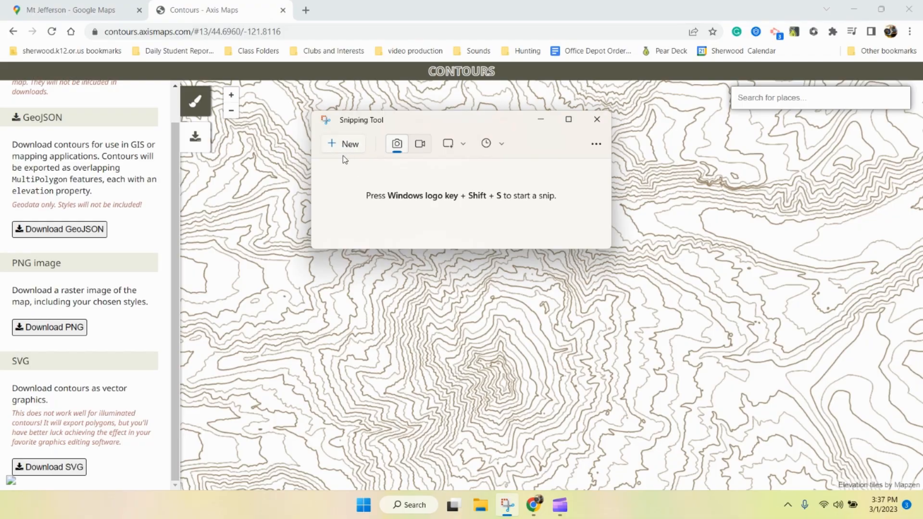
click(344, 144)
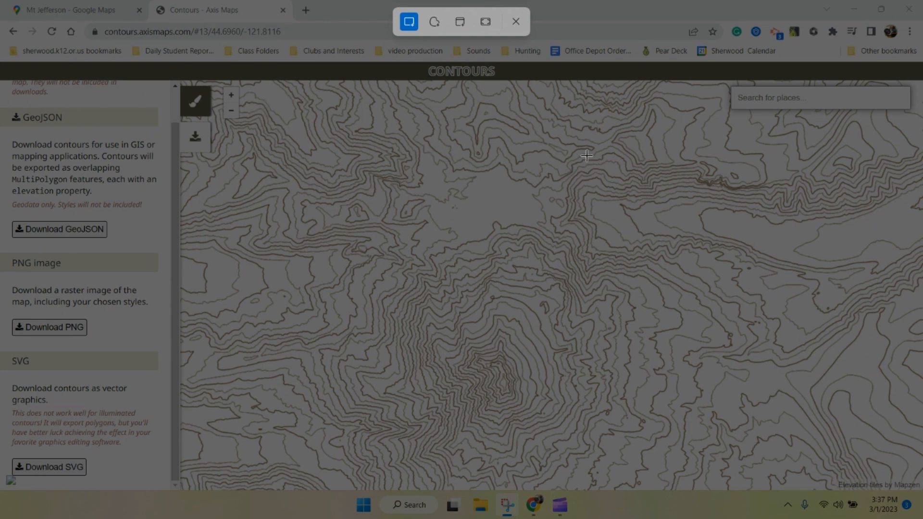
drag(632, 149, 286, 488)
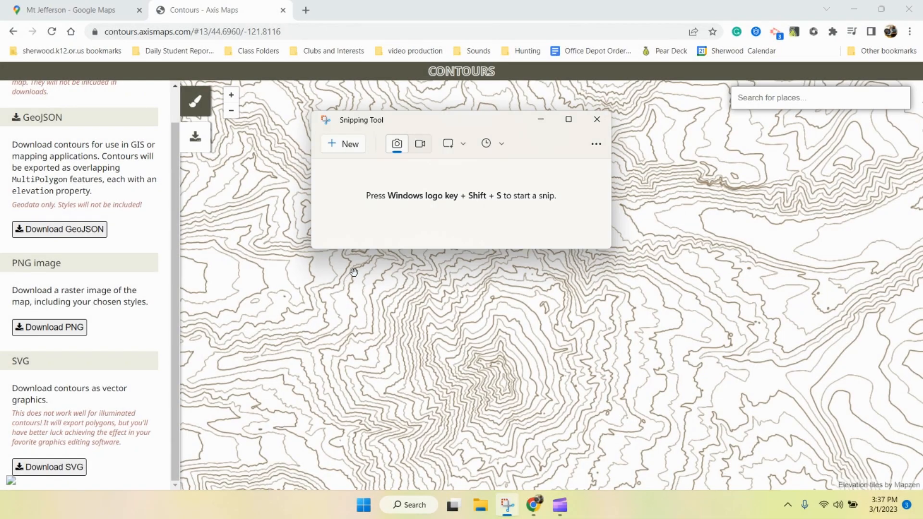